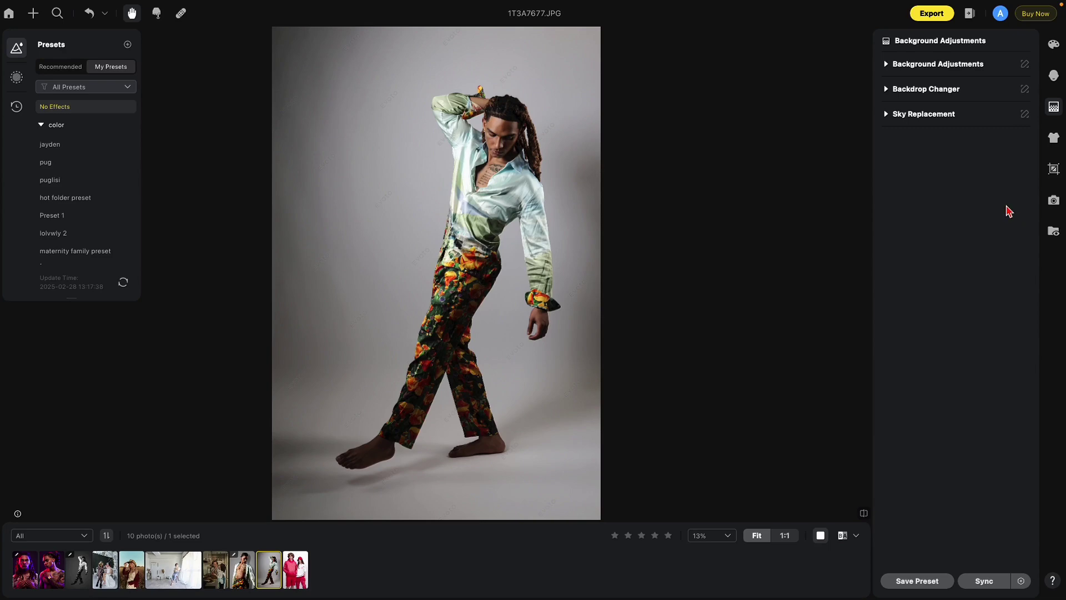
Step: Replace the grey backdrop of 1T3A7677.JPG with the light-blue Gradient02 backdrop
{"action": "left_click", "coordinate": [925, 90]}
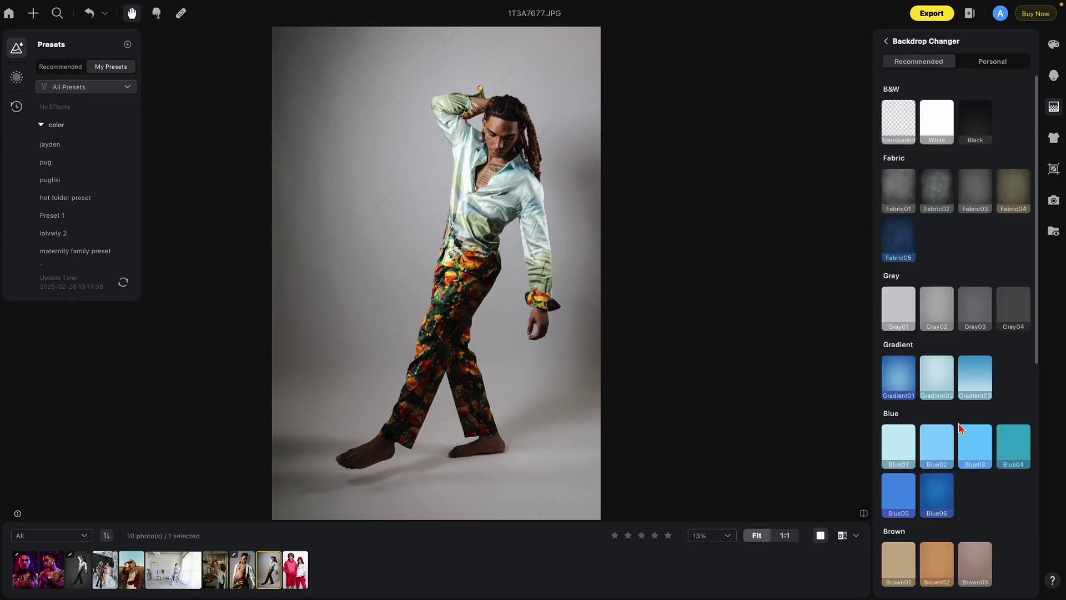
{"action": "left_click", "coordinate": [944, 381]}
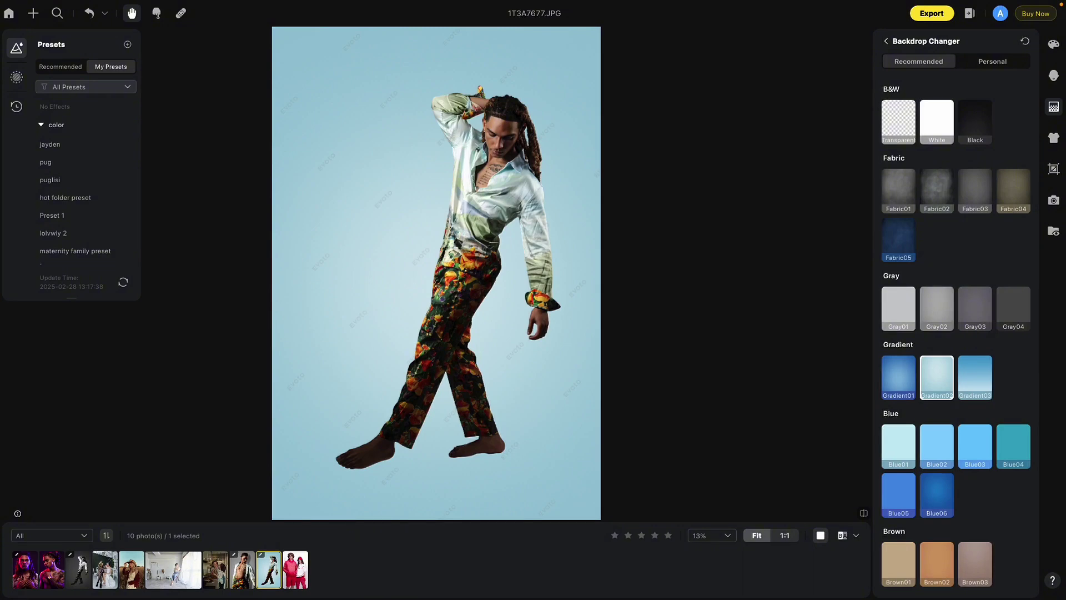
Step: Test-fade the Gradient02 backdrop's opacity, leaving it at full 100
{"action": "left_click", "coordinate": [889, 43]}
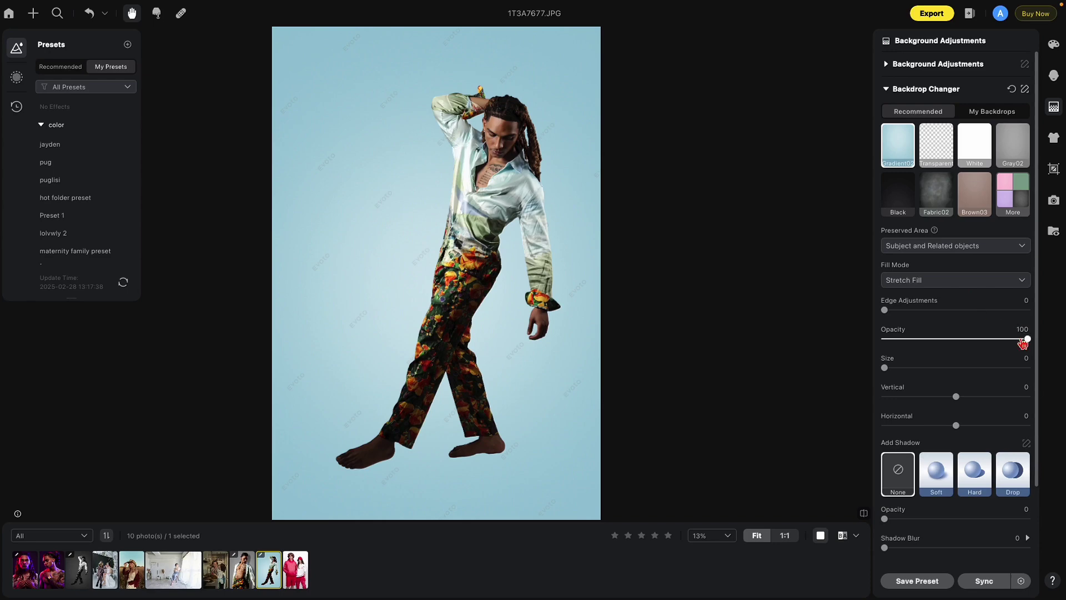
{"action": "left_click_drag", "start_coordinate": [1027, 339], "coordinate": [942, 345]}
{"action": "scroll", "coordinate": [955, 300], "scroll_direction": "down", "scroll_amount": 3}
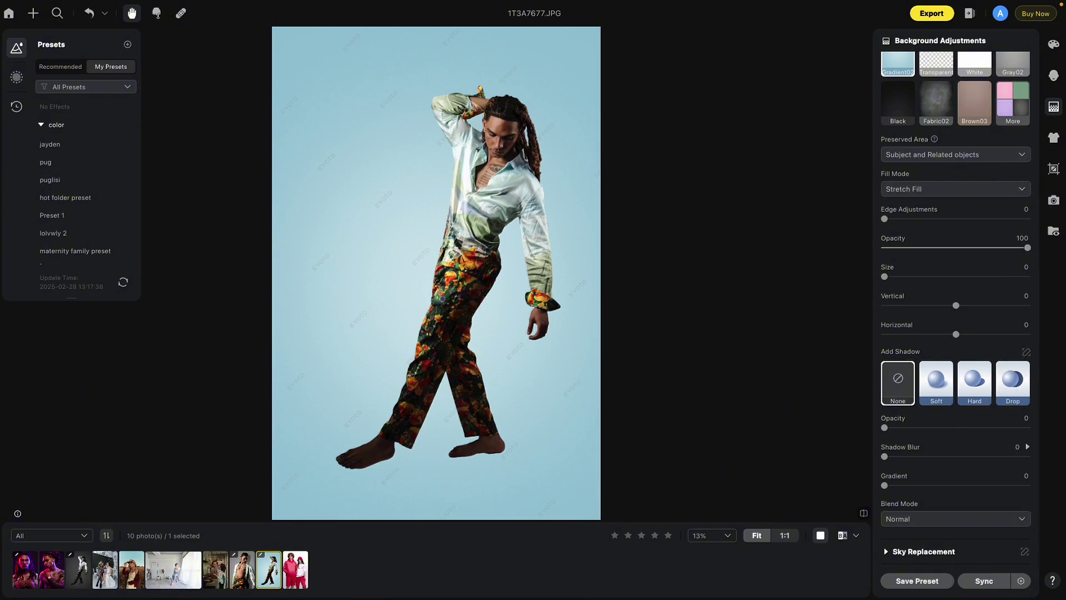
Step: Compare Soft and Hard shadows, settling on a hard shadow at 40 opacity and 0 blur
{"action": "left_click", "coordinate": [932, 393]}
{"action": "left_click", "coordinate": [969, 389]}
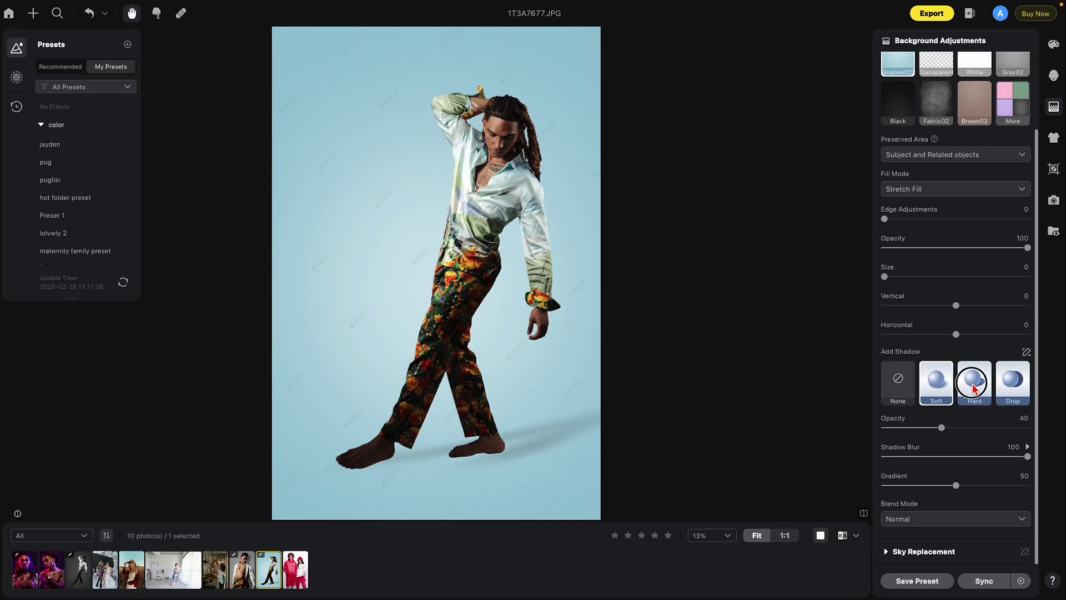
{"action": "left_click", "coordinate": [937, 387]}
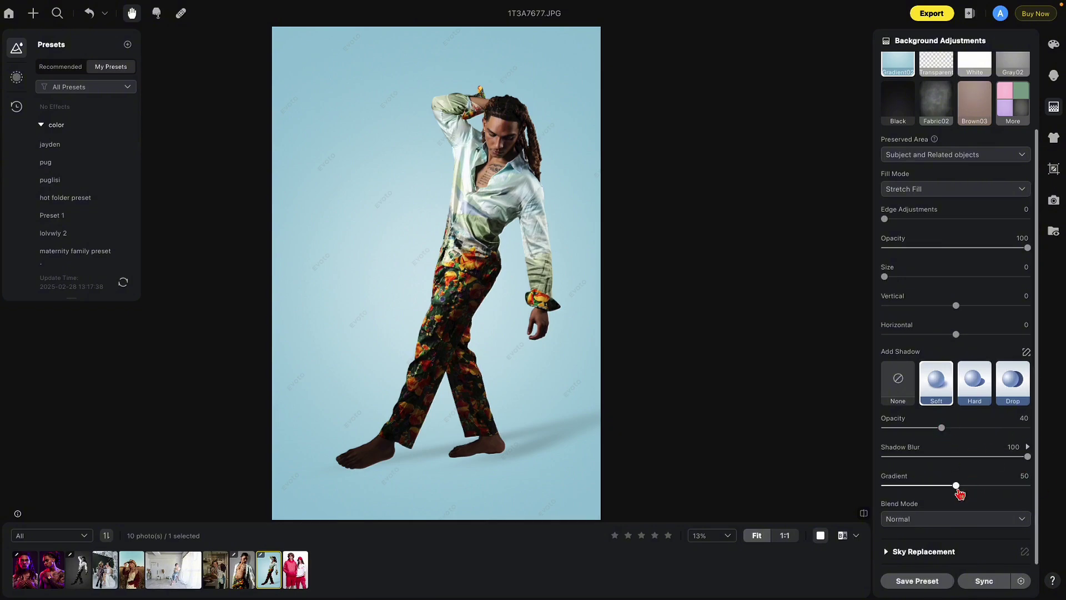
{"action": "left_click", "coordinate": [973, 397]}
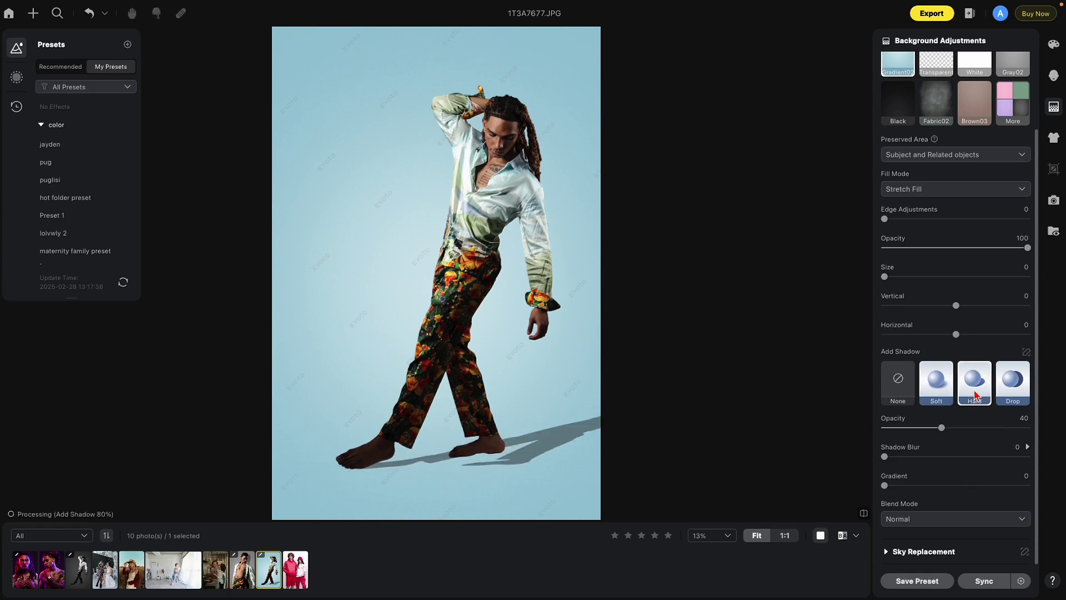
{"action": "left_click", "coordinate": [942, 391]}
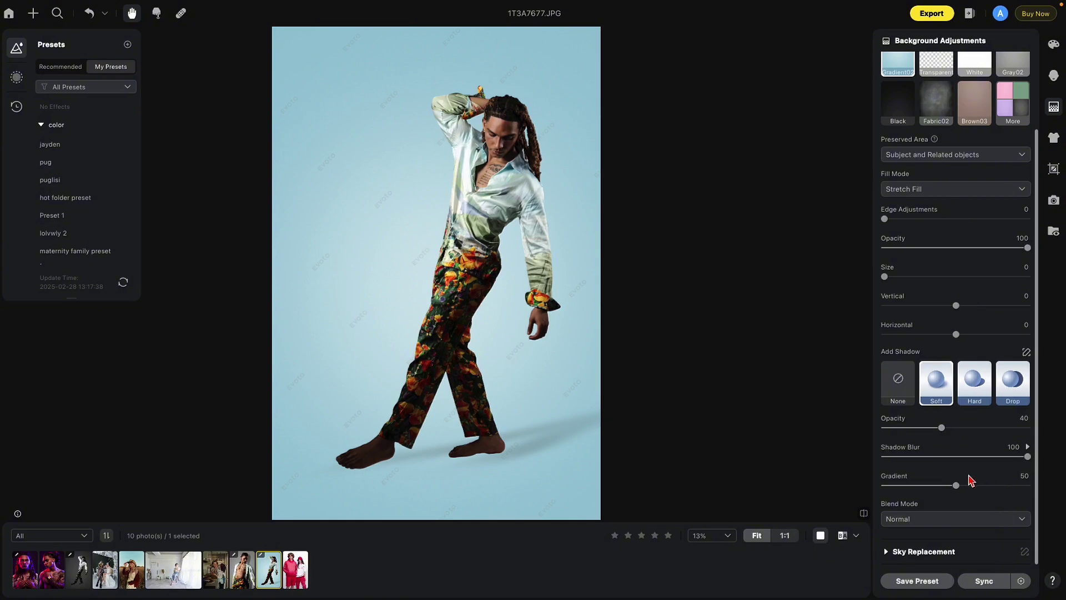
{"action": "left_click", "coordinate": [975, 407]}
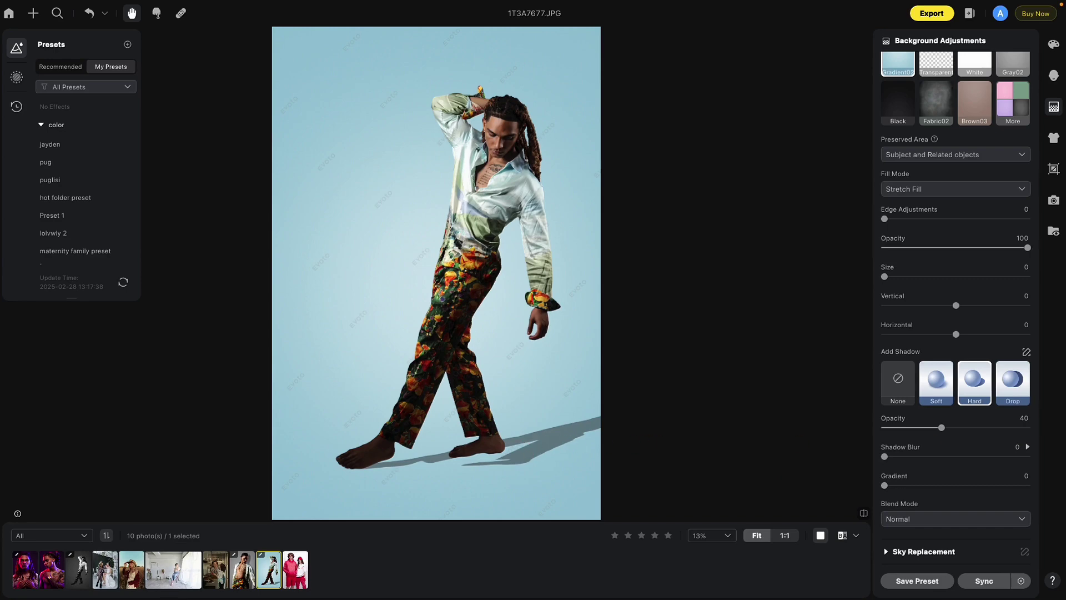
{"action": "left_click", "coordinate": [961, 523]}
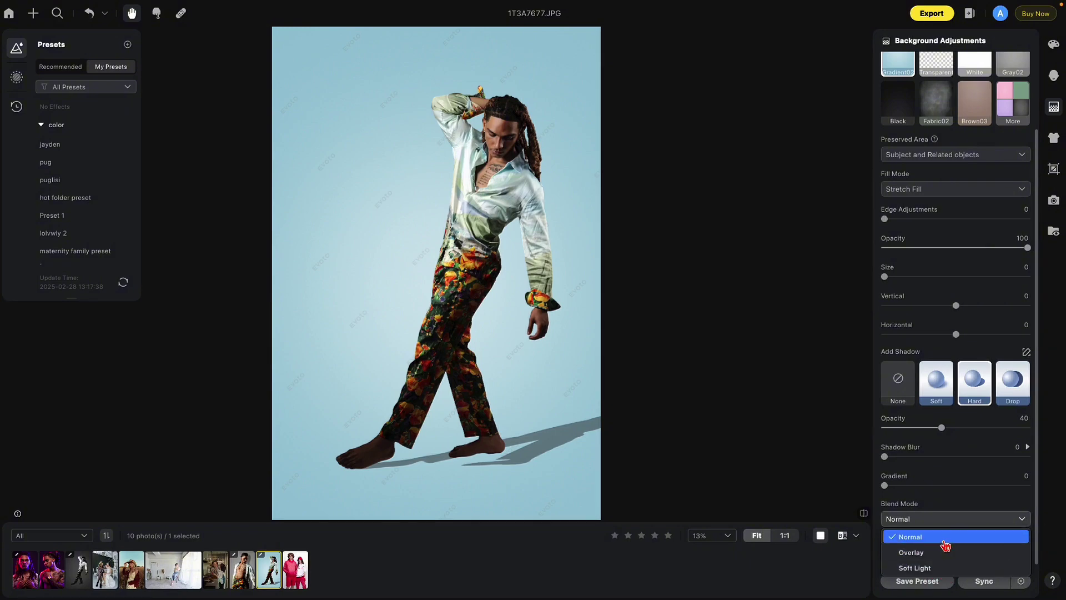
{"action": "left_click", "coordinate": [980, 68]}
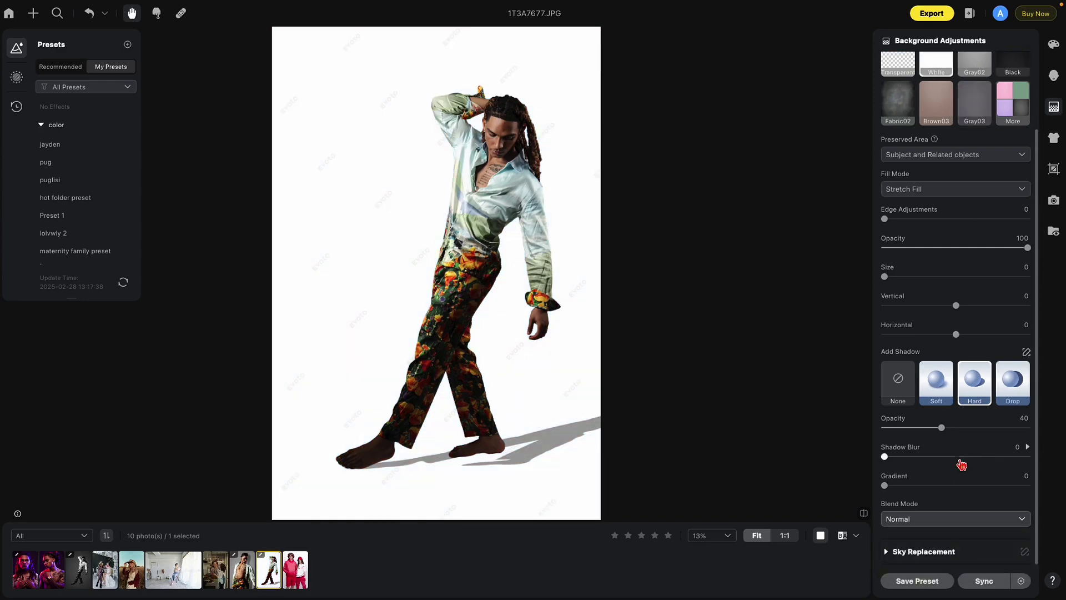
{"action": "key", "text": "Down"}
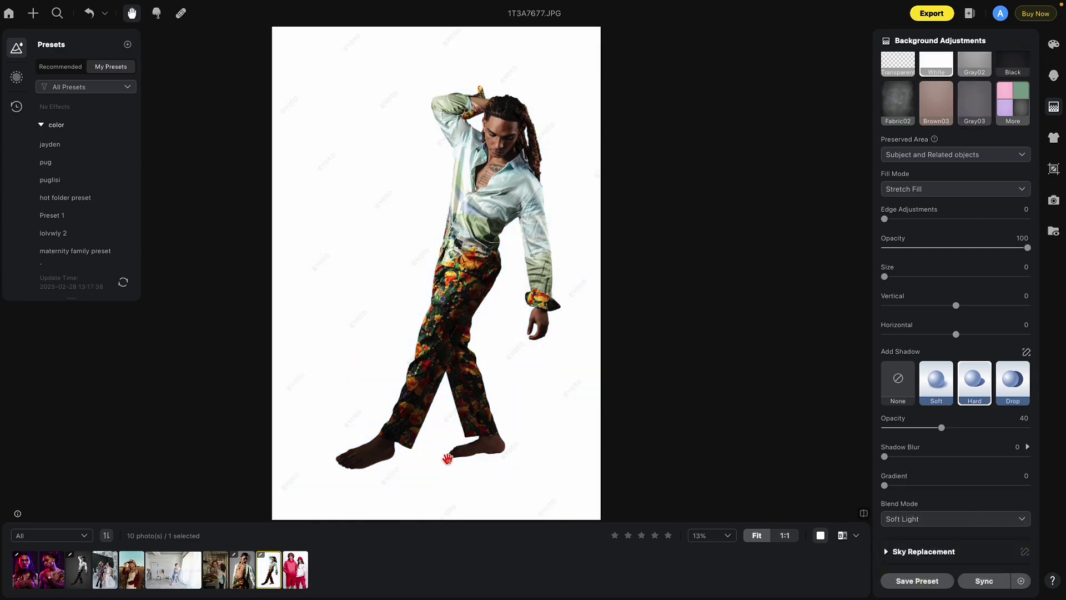
{"action": "left_click", "coordinate": [908, 519]}
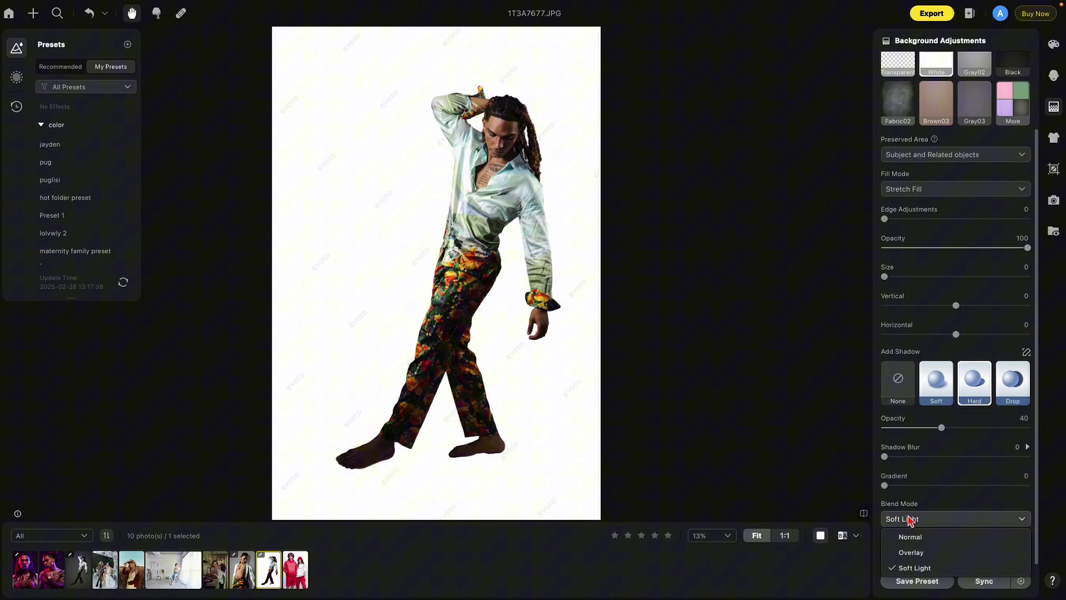
{"action": "left_click", "coordinate": [909, 548]}
{"action": "left_click", "coordinate": [906, 519]}
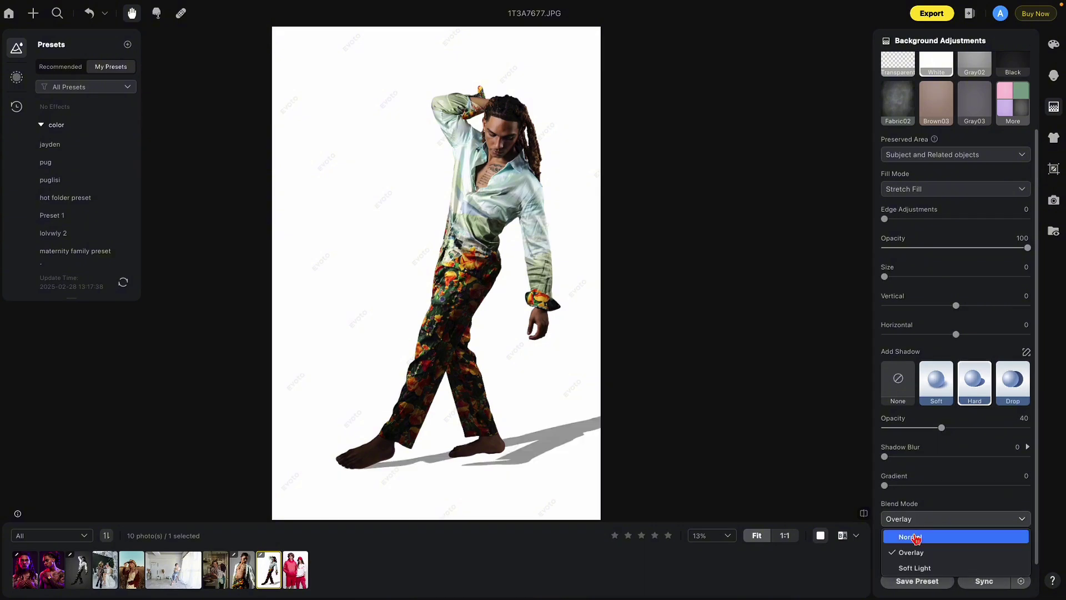
{"action": "left_click", "coordinate": [910, 536]}
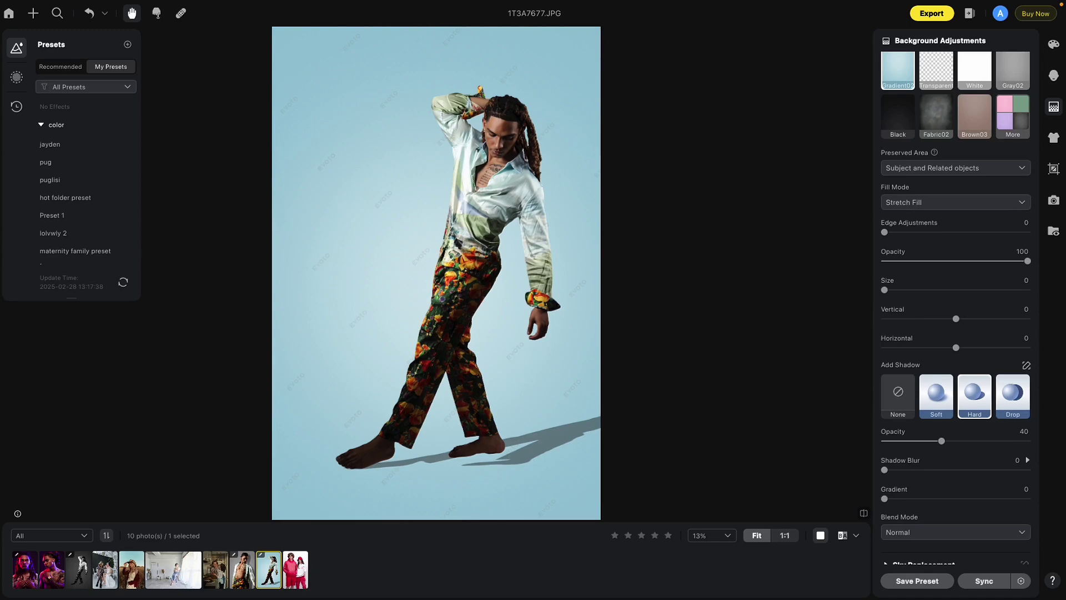
Step: Switch to a soft shadow with blur 100 and gradient 50, and raise its opacity to 64
{"action": "left_click", "coordinate": [1019, 415]}
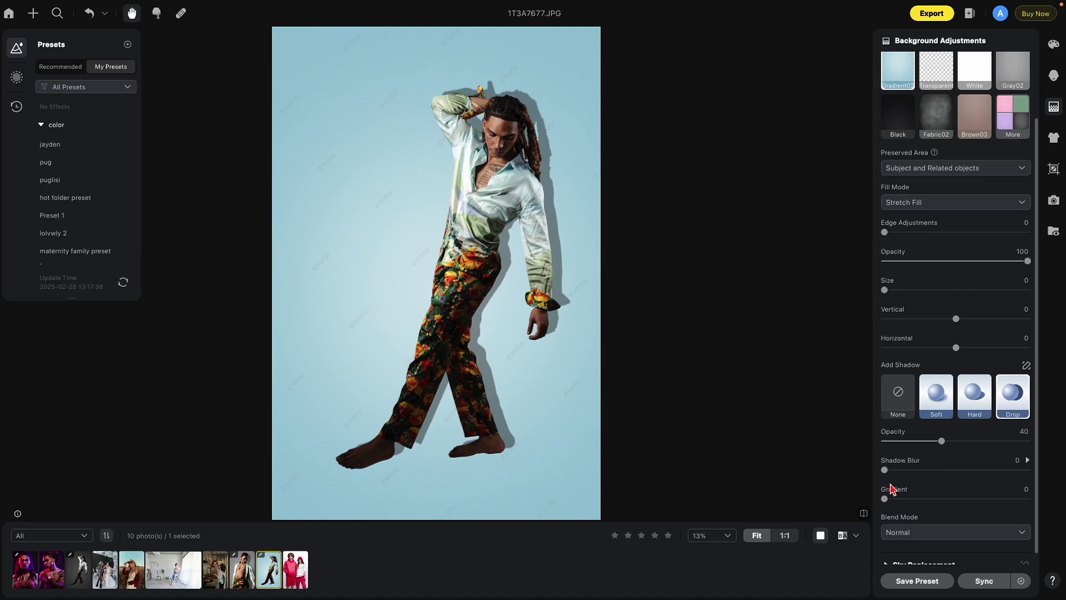
{"action": "left_click", "coordinate": [938, 395]}
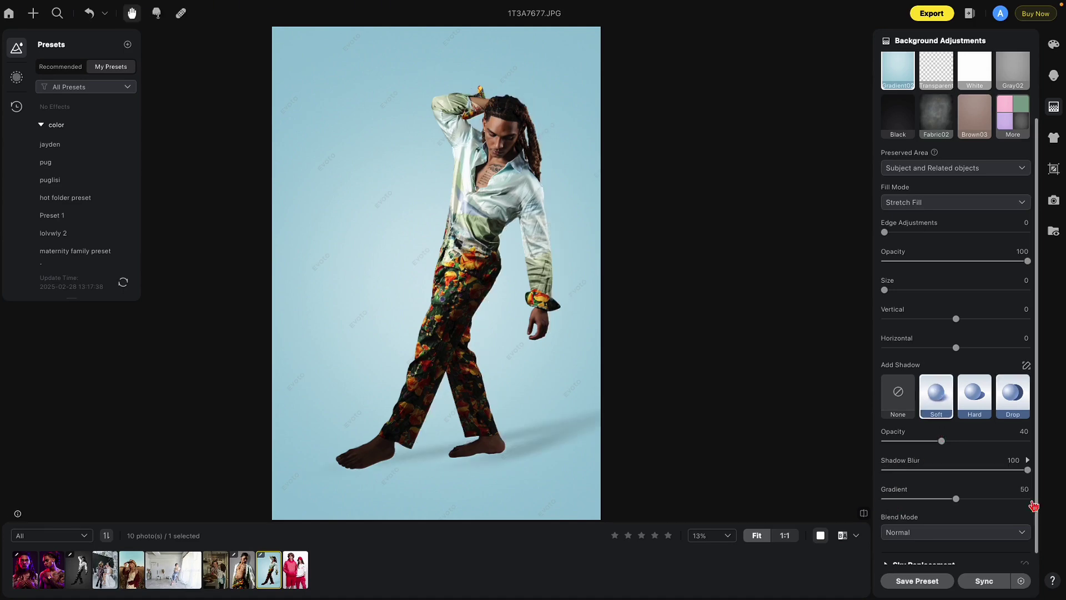
{"action": "left_click_drag", "start_coordinate": [942, 440], "coordinate": [975, 441]}
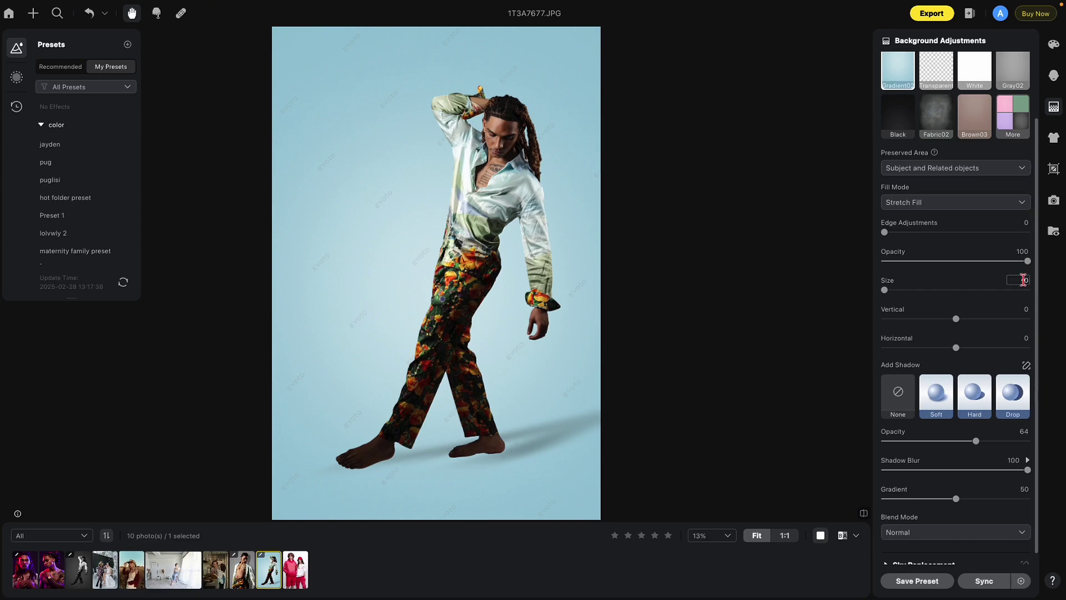
{"action": "left_click_drag", "start_coordinate": [1027, 261], "coordinate": [940, 268]}
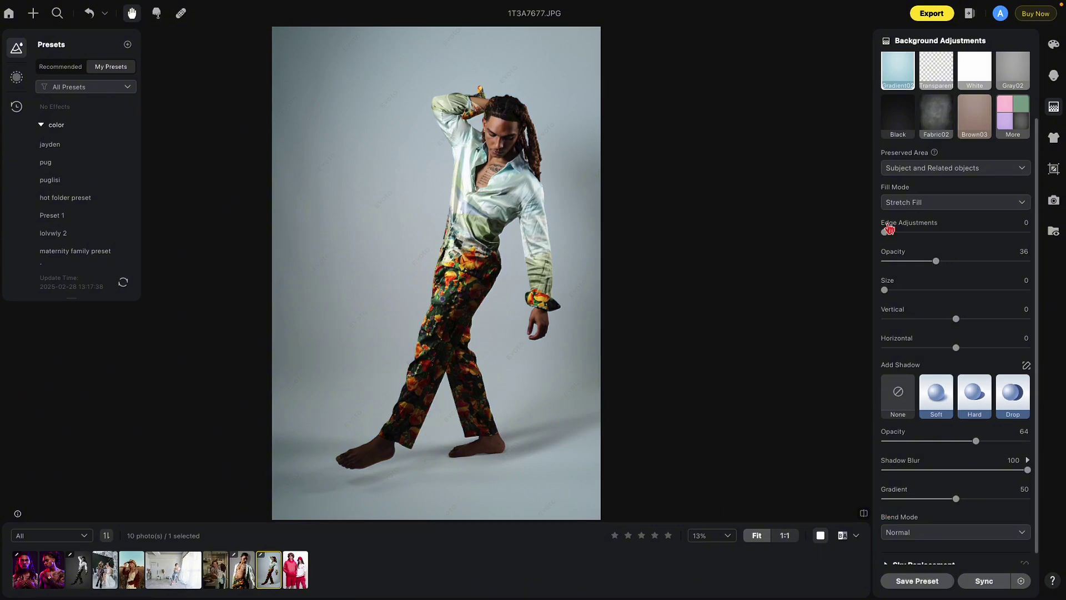
{"action": "left_click_drag", "start_coordinate": [937, 263], "coordinate": [1062, 264]}
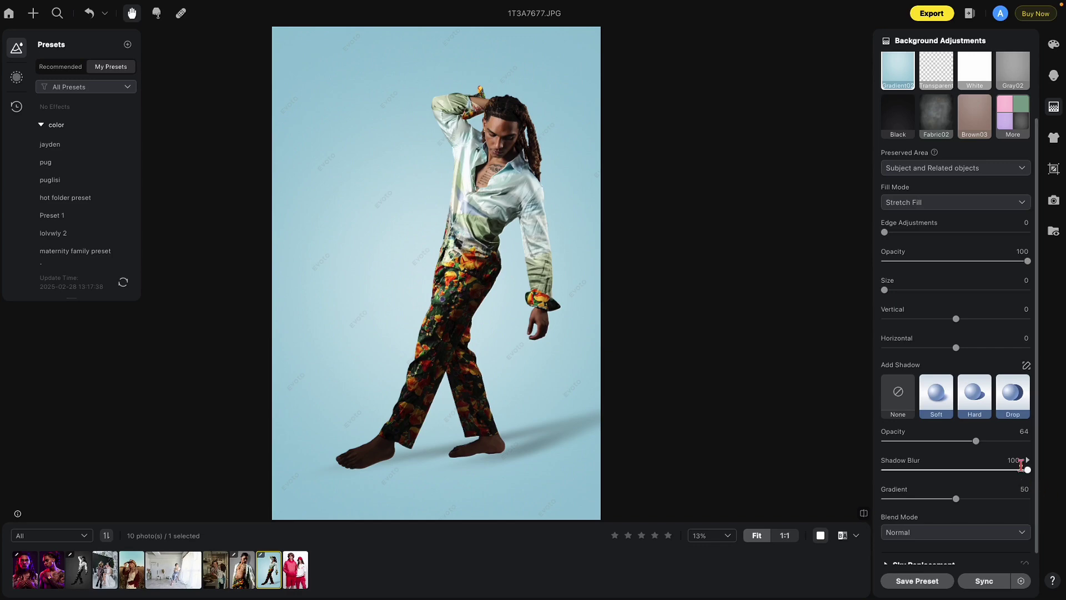
Step: Set the shadow position to horizontal 3, vertical -4, distance -100 and angle 60
{"action": "left_click", "coordinate": [1027, 367]}
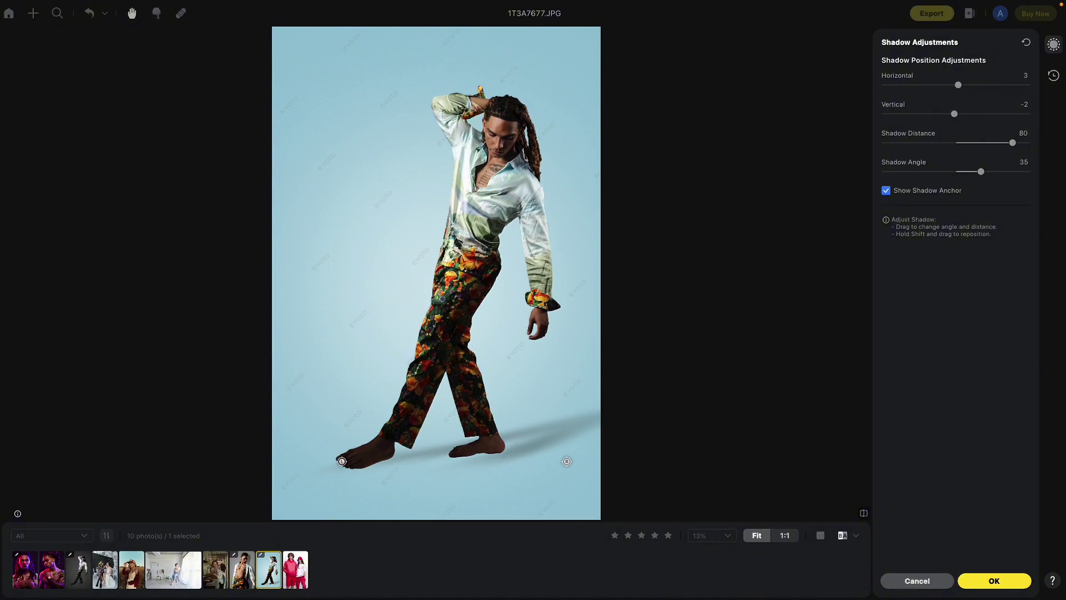
{"action": "mouse_move", "coordinate": [958, 86]}
{"action": "left_mouse_down"}
{"action": "mouse_move", "coordinate": [980, 89]}
{"action": "mouse_move", "coordinate": [892, 93]}
{"action": "mouse_move", "coordinate": [956, 94]}
{"action": "left_mouse_up"}
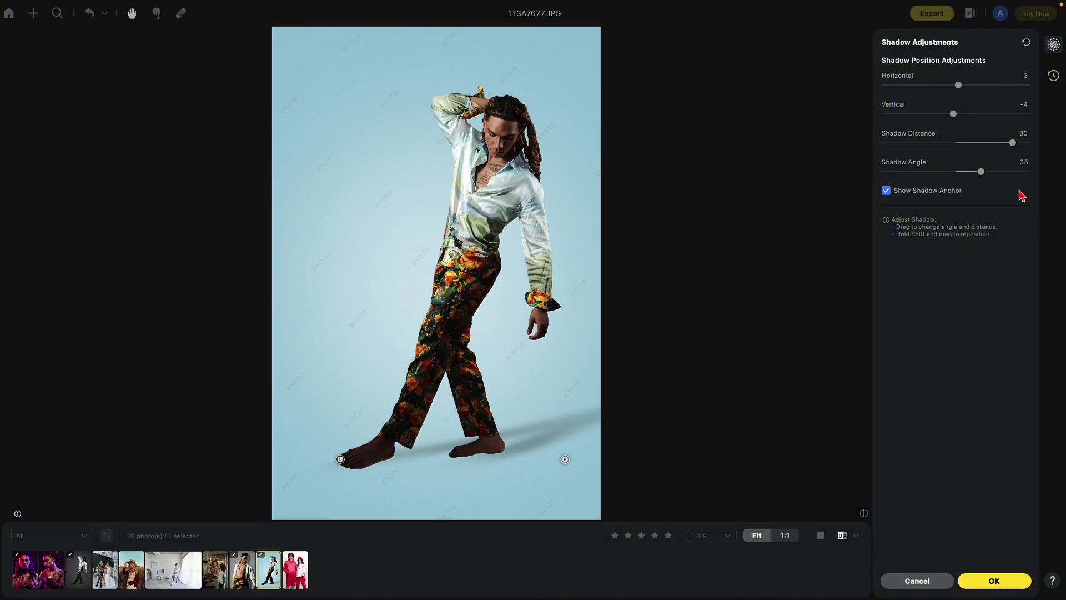
{"action": "left_click_drag", "start_coordinate": [1013, 143], "coordinate": [882, 155]}
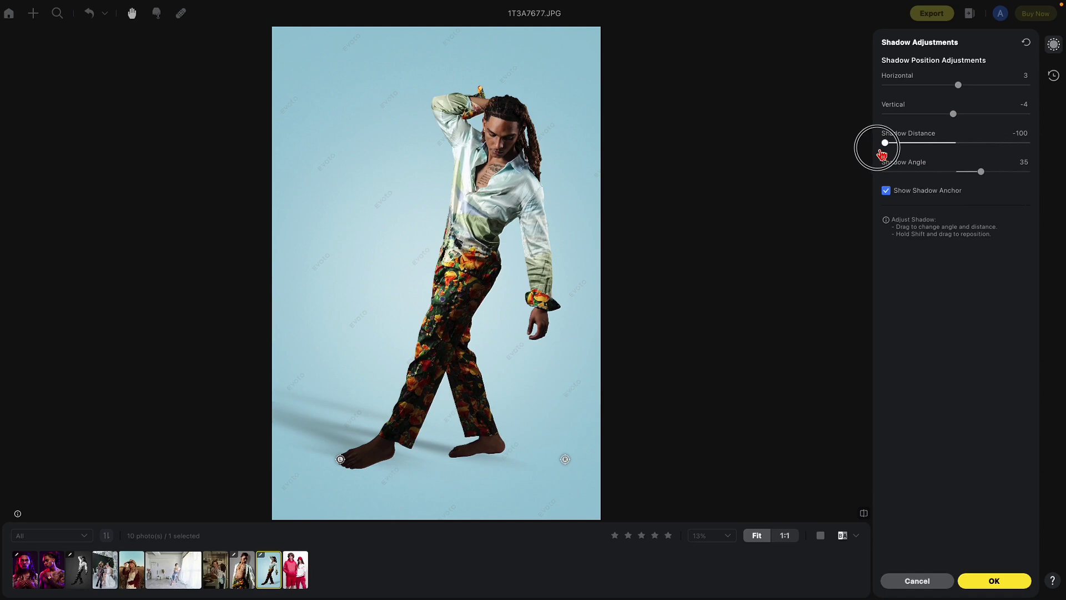
{"action": "key", "text": "ctrl+z"}
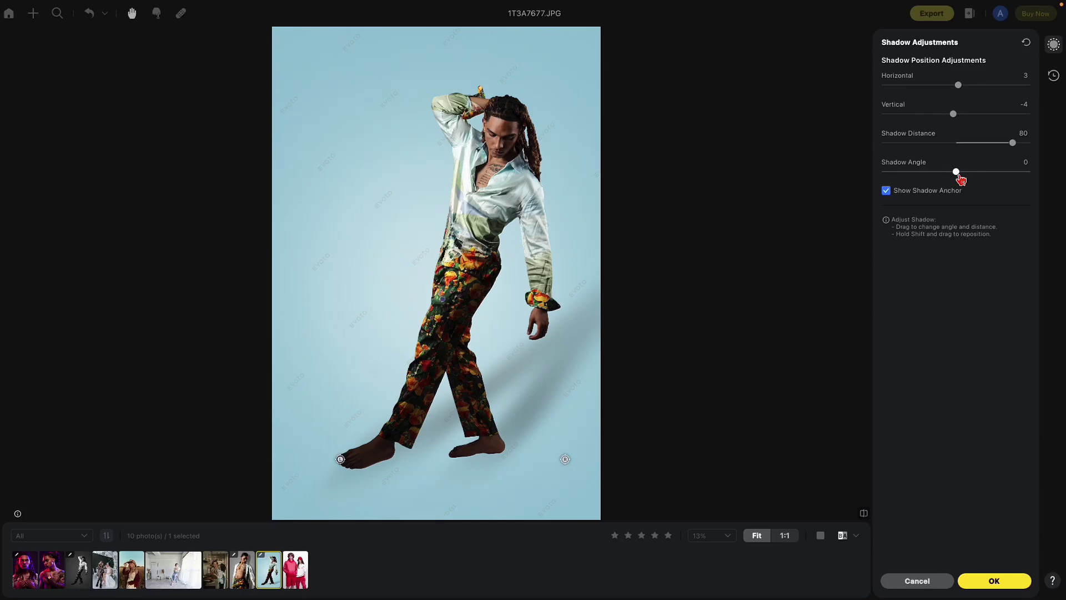
{"action": "left_click_drag", "start_coordinate": [955, 172], "coordinate": [985, 171]}
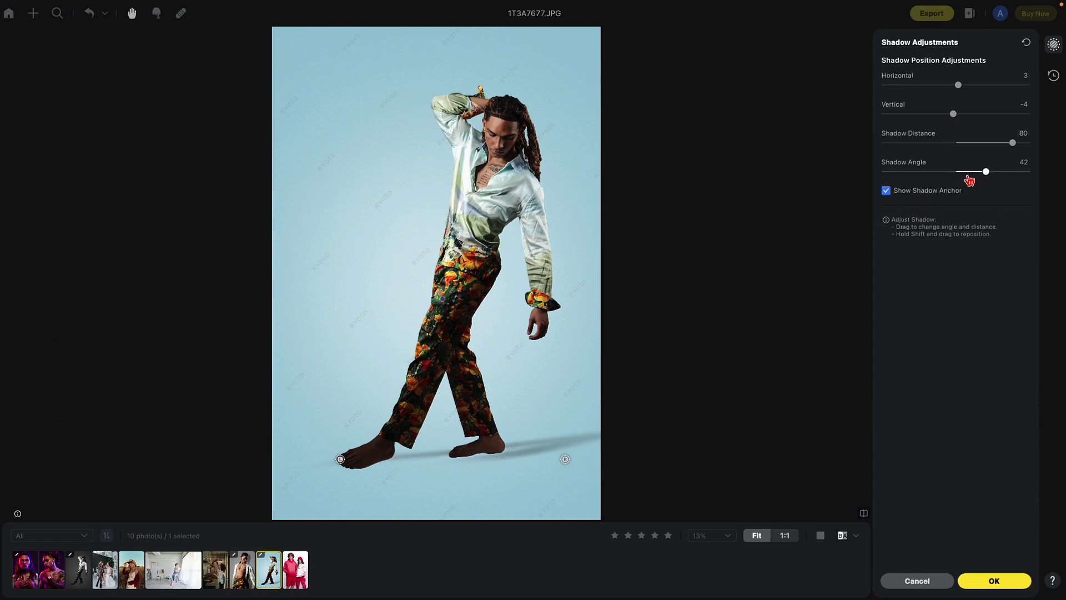
{"action": "mouse_move", "coordinate": [985, 172]}
{"action": "left_mouse_down"}
{"action": "mouse_move", "coordinate": [940, 174]}
{"action": "mouse_move", "coordinate": [991, 181]}
{"action": "mouse_move", "coordinate": [967, 182]}
{"action": "left_mouse_up"}
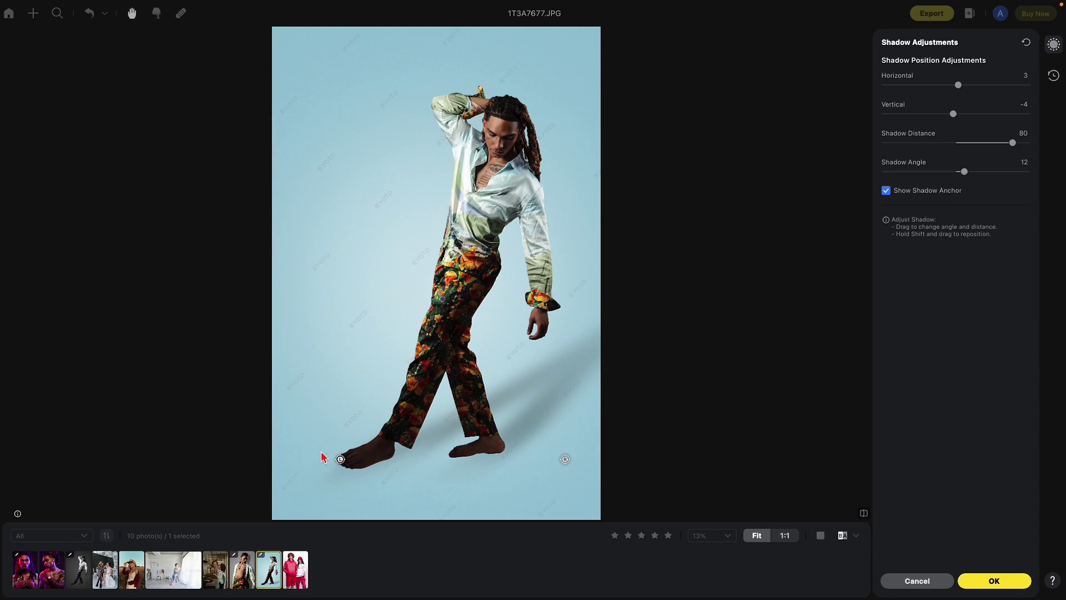
{"action": "mouse_move", "coordinate": [964, 174]}
{"action": "left_mouse_down"}
{"action": "mouse_move", "coordinate": [922, 178]}
{"action": "mouse_move", "coordinate": [962, 178]}
{"action": "left_mouse_up"}
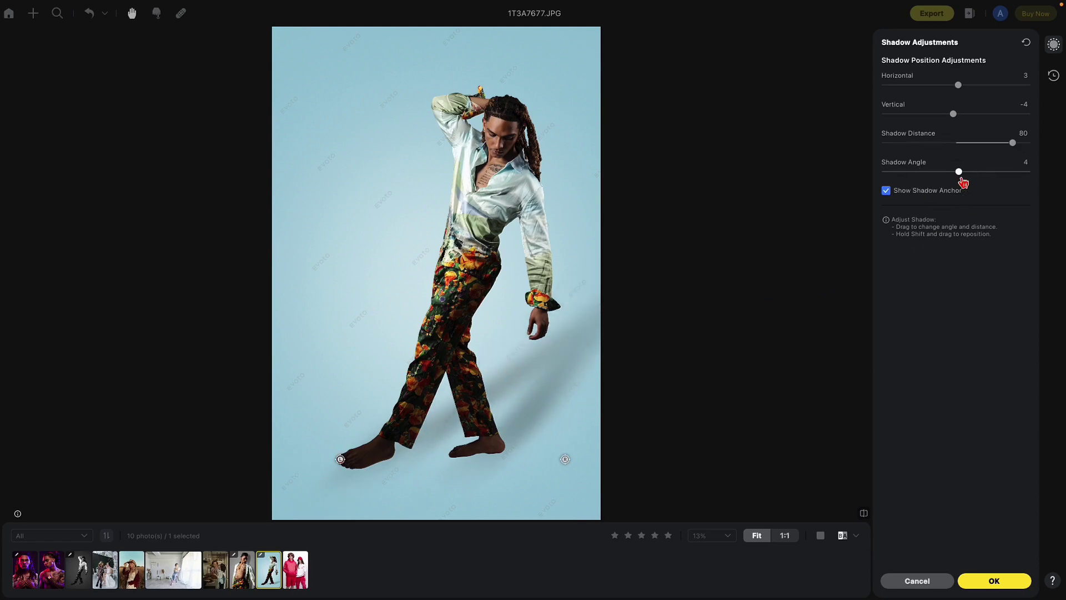
{"action": "left_click_drag", "start_coordinate": [1012, 154], "coordinate": [867, 160]}
{"action": "left_click_drag", "start_coordinate": [960, 172], "coordinate": [1000, 176]}
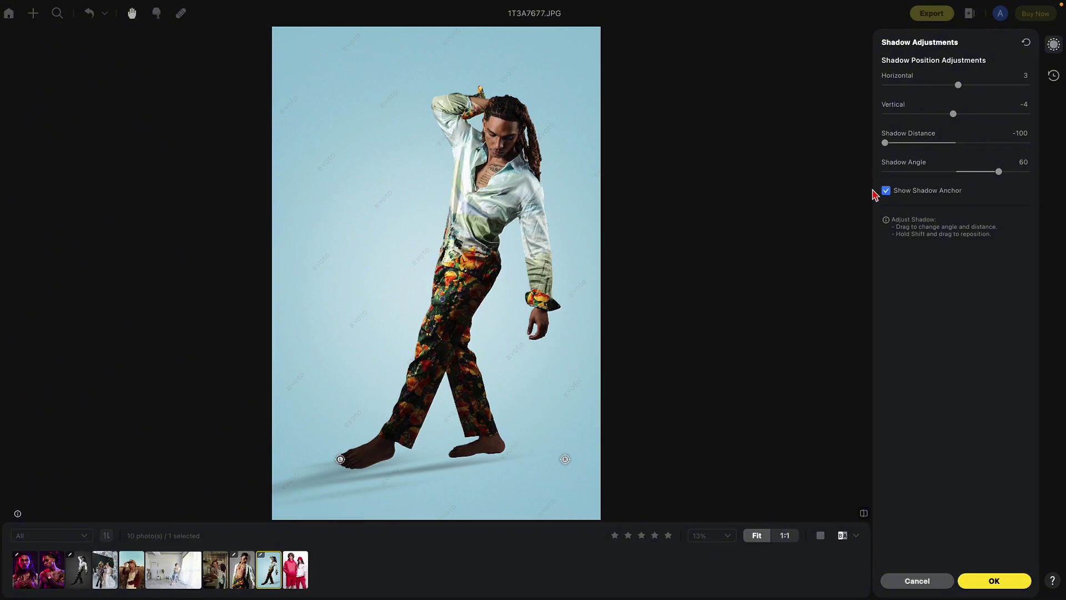
Step: Show the shadow anchors and pull the R anchor in toward the right foot
{"action": "left_click", "coordinate": [887, 190]}
{"action": "left_click", "coordinate": [887, 191]}
{"action": "left_click", "coordinate": [886, 191]}
{"action": "left_click", "coordinate": [886, 191]}
{"action": "left_click_drag", "start_coordinate": [571, 462], "coordinate": [527, 460]}
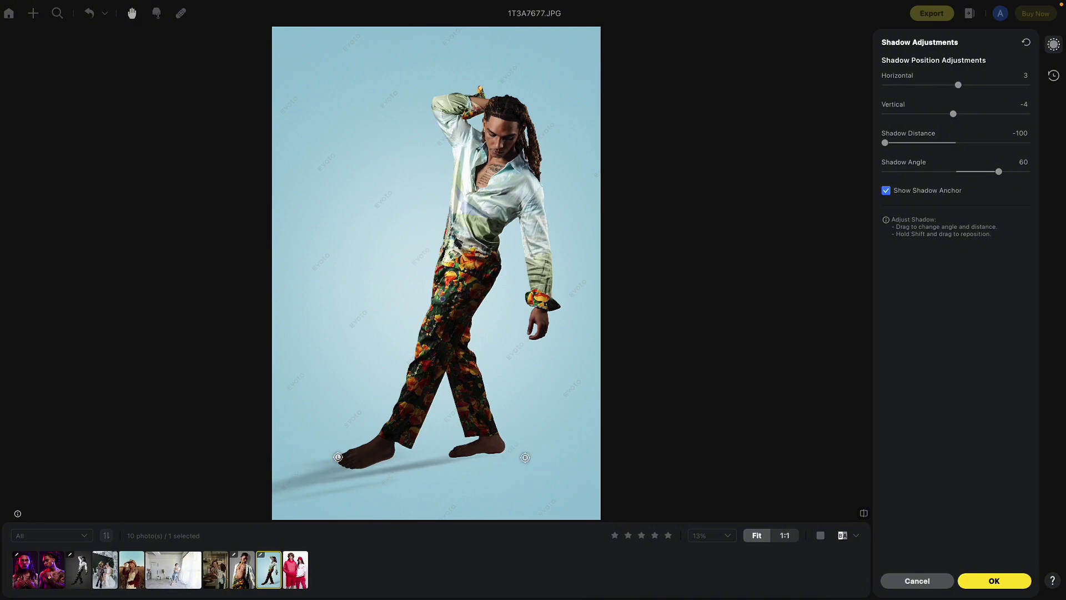
Step: Apply the shadow settings and fade the light-blue backdrop to about 39 opacity
{"action": "left_click", "coordinate": [977, 580]}
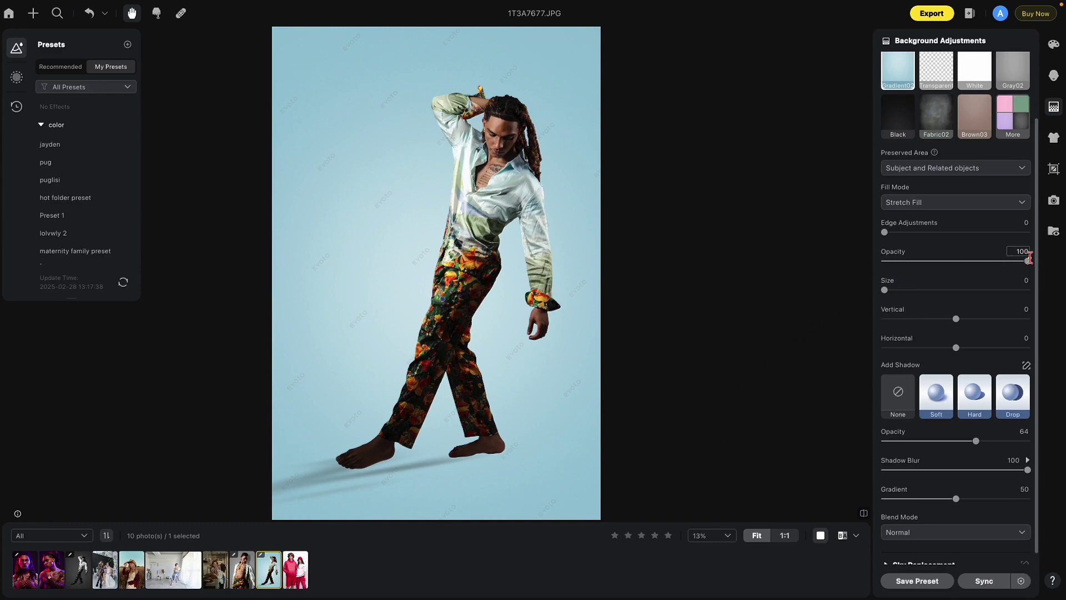
{"action": "left_click_drag", "start_coordinate": [1028, 264], "coordinate": [901, 265]}
{"action": "key", "text": "h"}
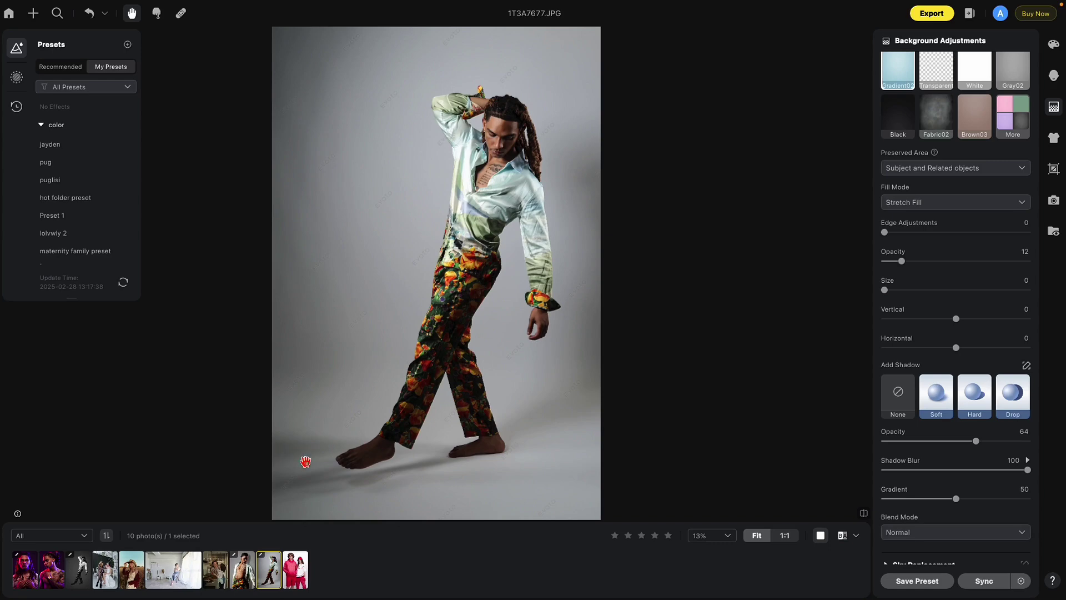
{"action": "left_click_drag", "start_coordinate": [901, 261], "coordinate": [941, 262]}
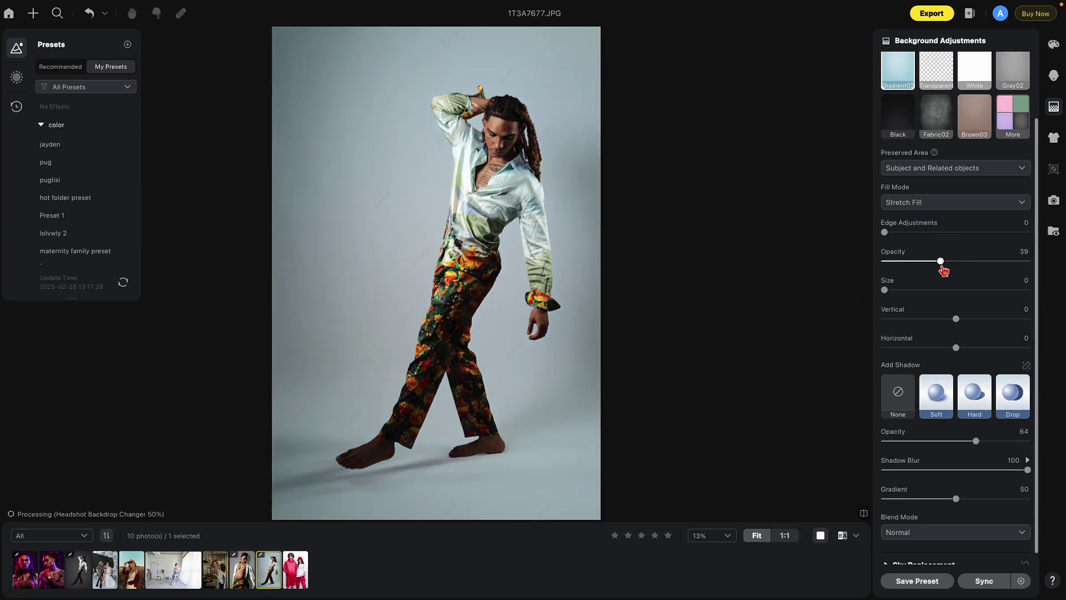
{"action": "left_click", "coordinate": [1026, 367]}
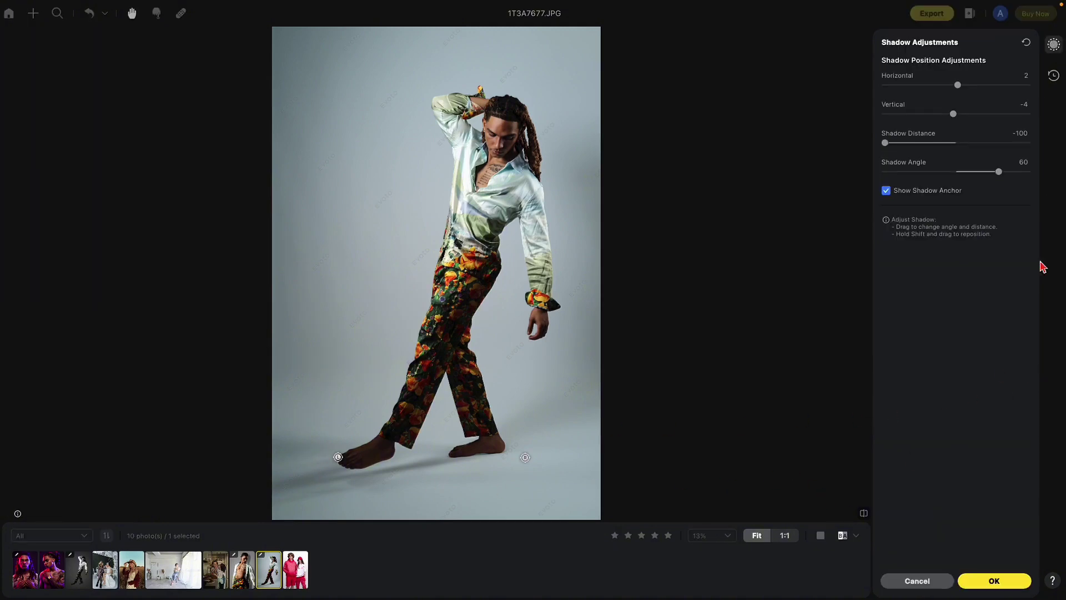
Step: Fine-tune the shadow angle to about 62 and nudge the L anchor near the left foot
{"action": "mouse_move", "coordinate": [885, 144]}
{"action": "left_mouse_down"}
{"action": "mouse_move", "coordinate": [905, 143]}
{"action": "mouse_move", "coordinate": [880, 149]}
{"action": "mouse_move", "coordinate": [869, 139]}
{"action": "left_mouse_up"}
{"action": "left_click_drag", "start_coordinate": [998, 172], "coordinate": [994, 172]}
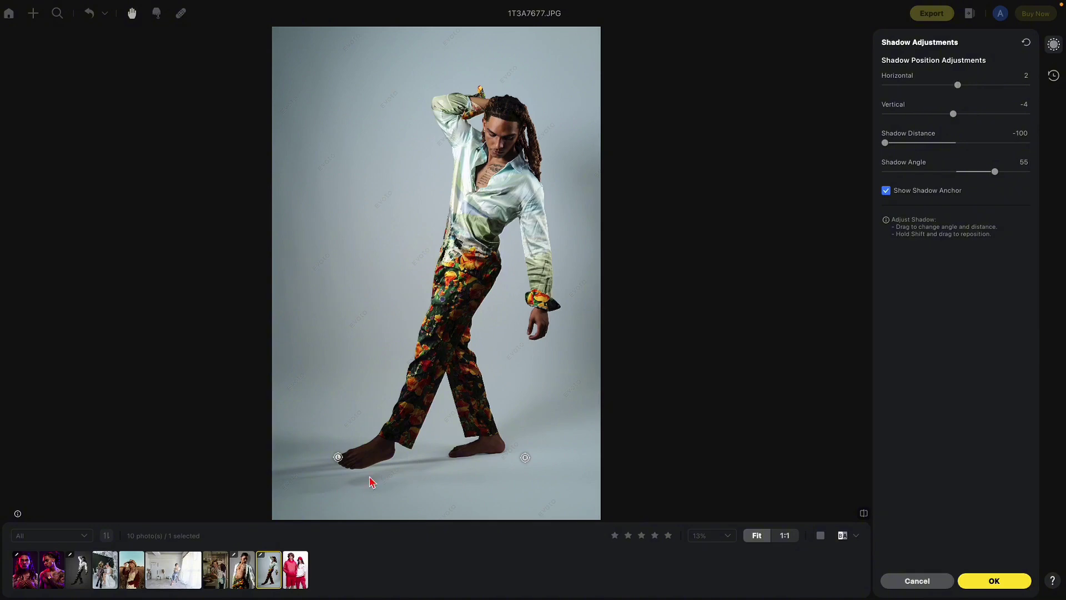
{"action": "left_click_drag", "start_coordinate": [994, 172], "coordinate": [1004, 176]}
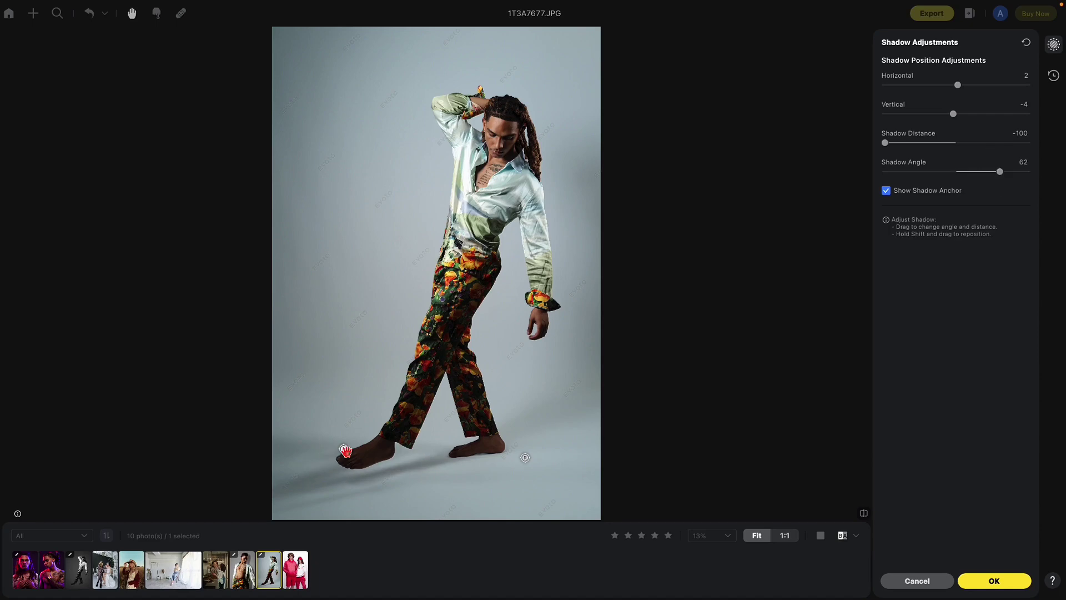
{"action": "left_click_drag", "start_coordinate": [338, 457], "coordinate": [342, 454]}
Step: Restore backdrop opacity to 100, set shadow opacity near 62, then switch to 1T3A4740.jpg
{"action": "left_click", "coordinate": [978, 577]}
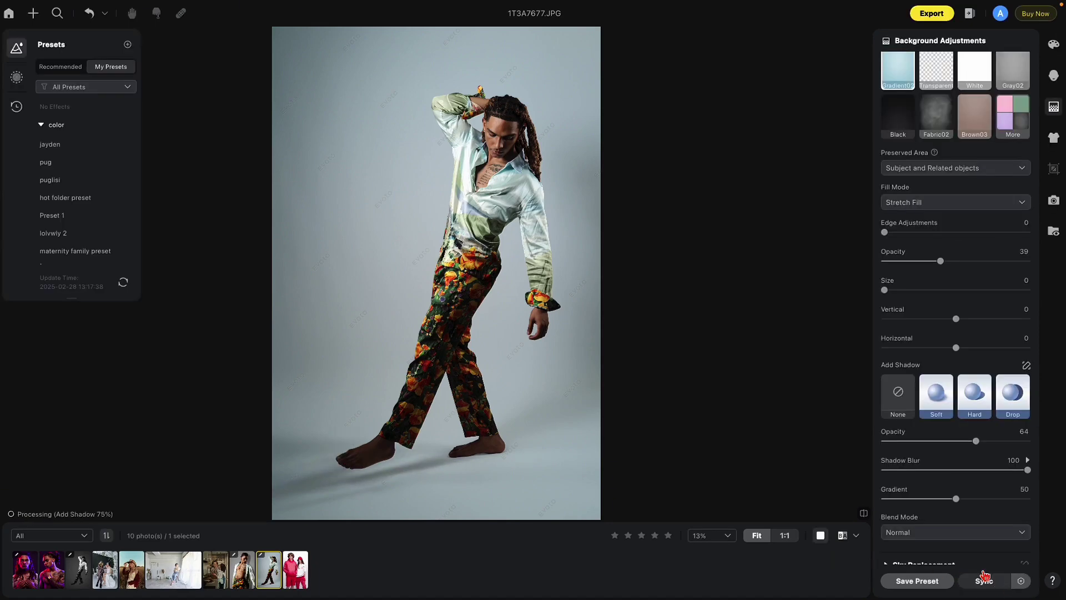
{"action": "left_click_drag", "start_coordinate": [938, 266], "coordinate": [1029, 261]}
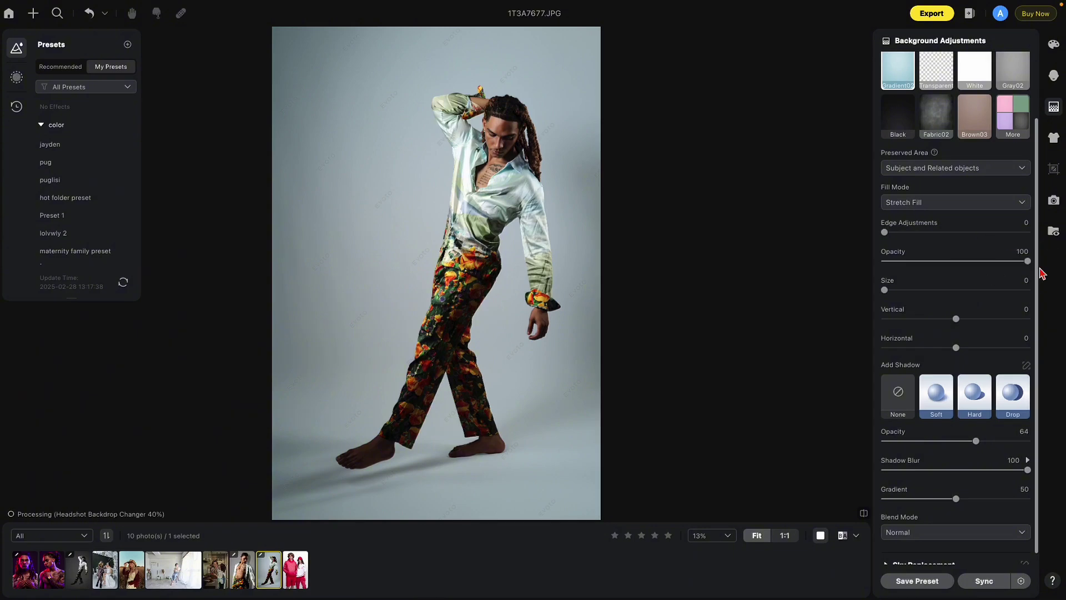
{"action": "left_click_drag", "start_coordinate": [976, 440], "coordinate": [798, 451]}
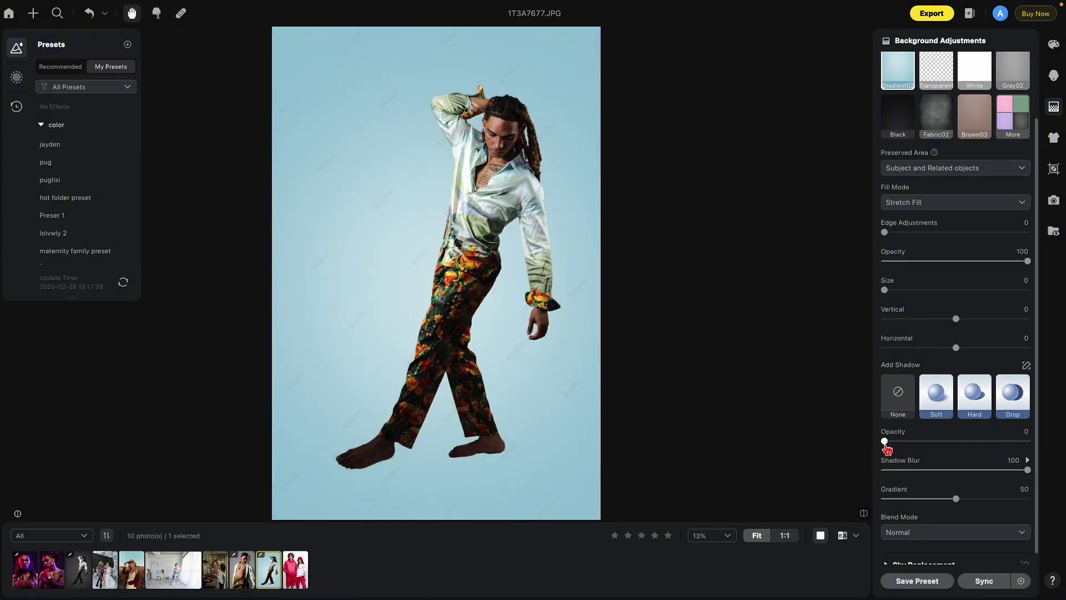
{"action": "left_click_drag", "start_coordinate": [884, 441], "coordinate": [973, 441]}
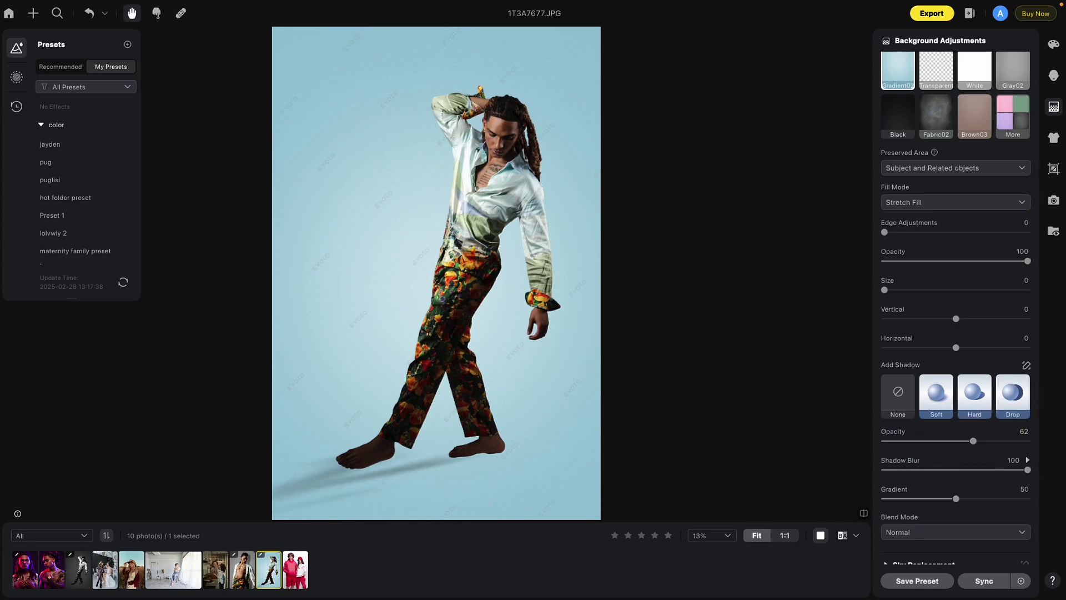
{"action": "left_click", "coordinate": [304, 566]}
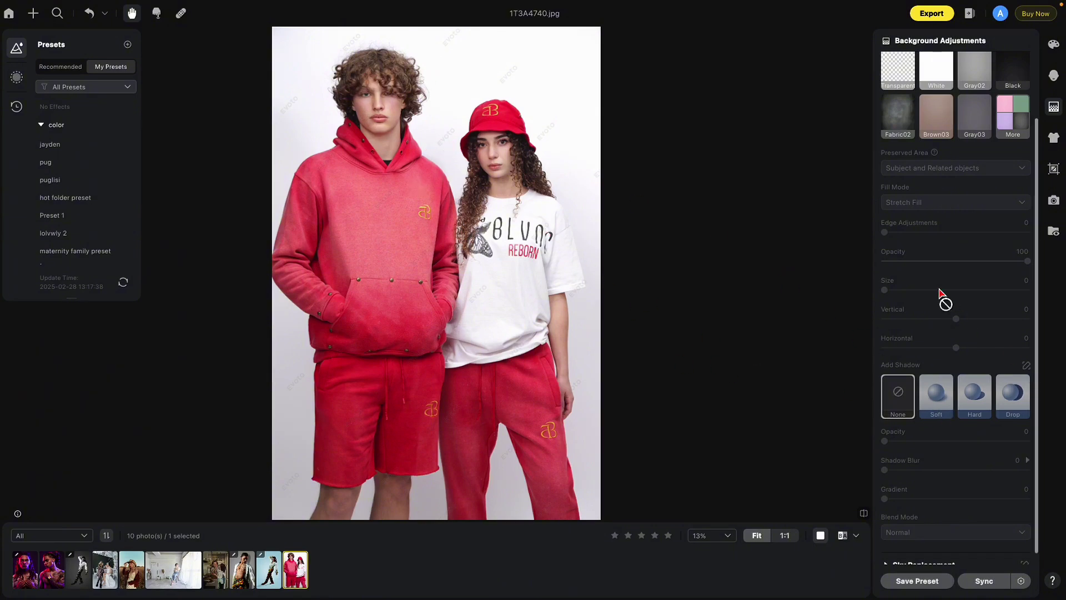
Step: Give the couple photo the Gray02 backdrop and a 40-opacity drop shadow
{"action": "scroll", "coordinate": [942, 298], "scroll_direction": "up", "scroll_amount": 2}
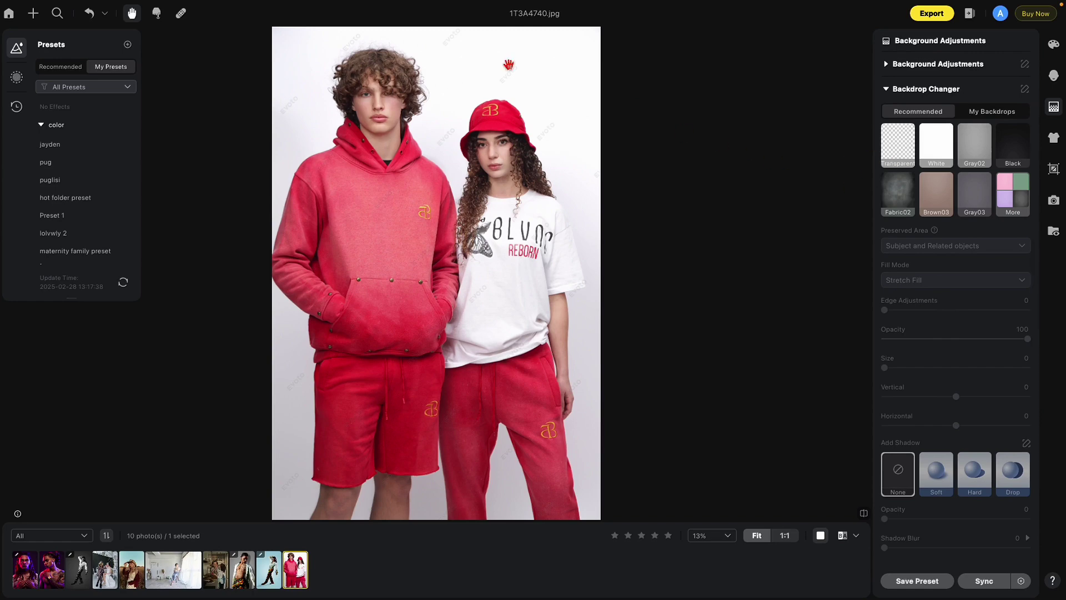
{"action": "left_click", "coordinate": [968, 150]}
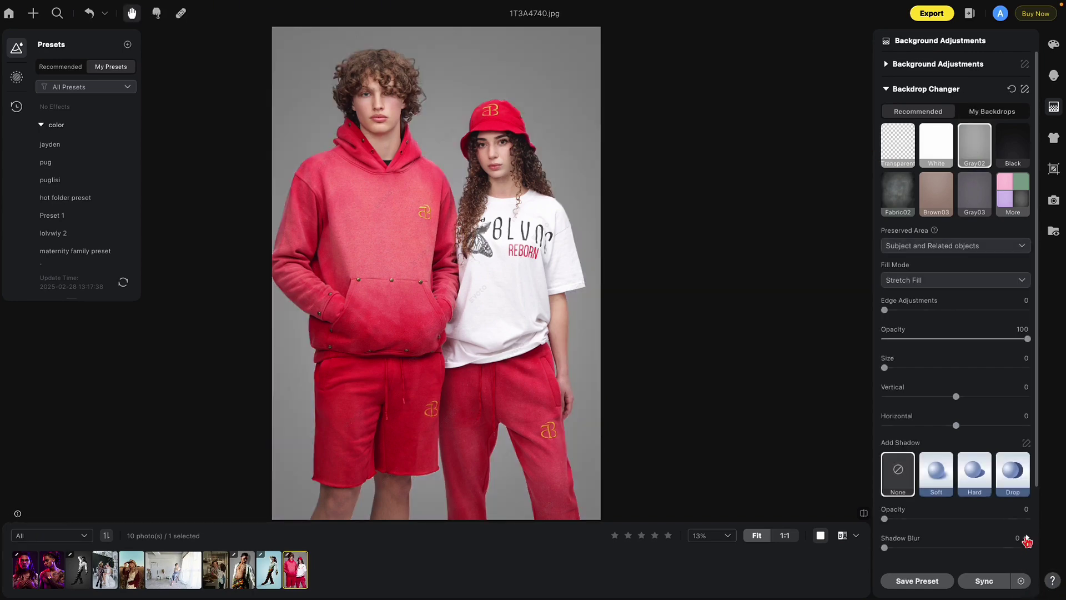
{"action": "left_click", "coordinate": [1013, 475]}
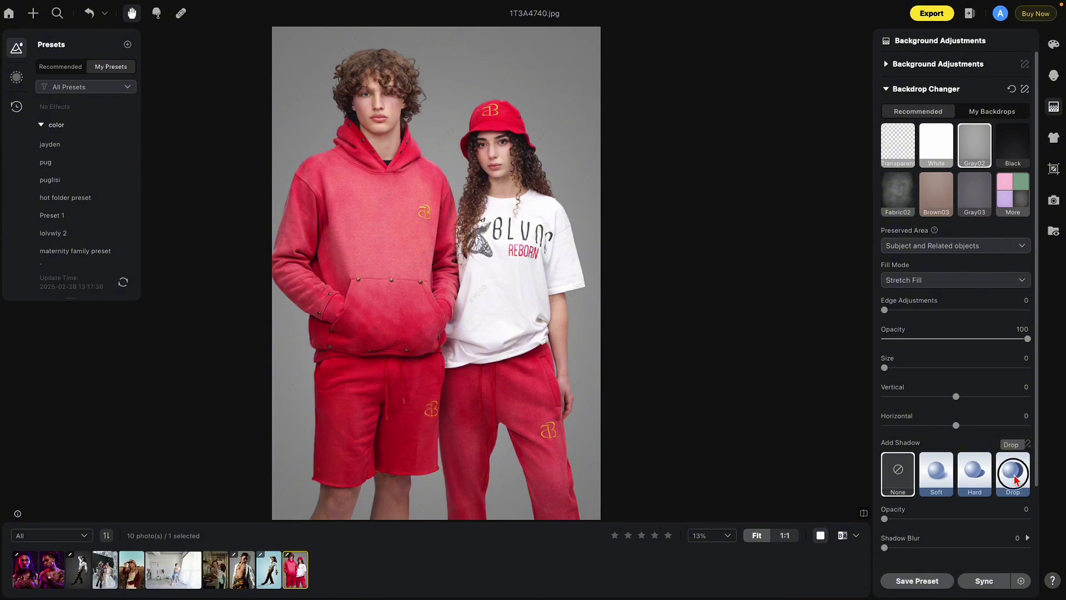
Step: Compare the edit against the original white-background photo, then return to the edited version
{"action": "left_click", "coordinate": [864, 513]}
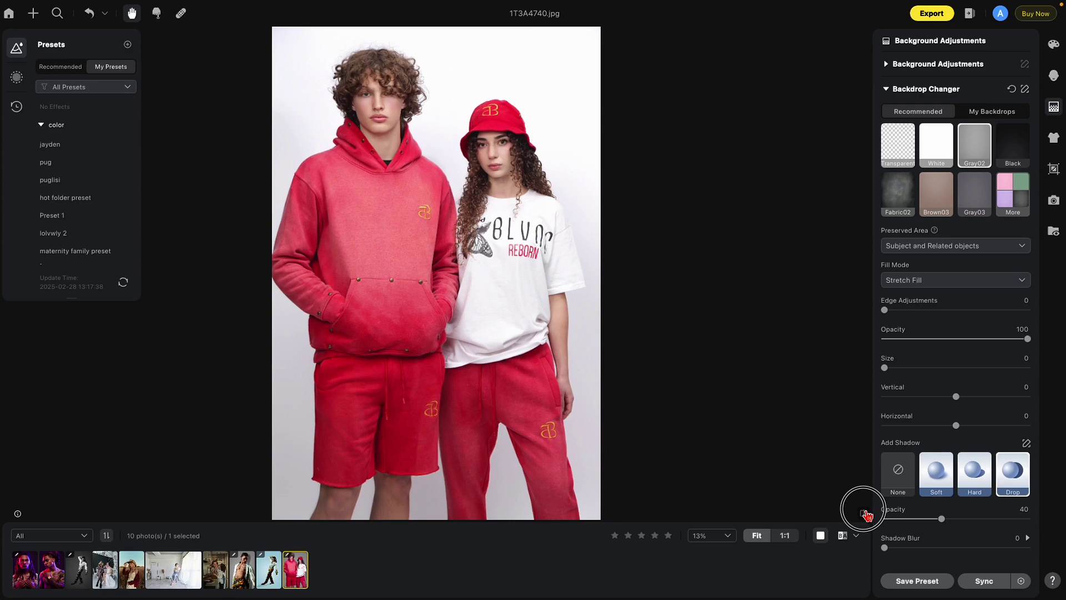
{"action": "left_click", "coordinate": [865, 513]}
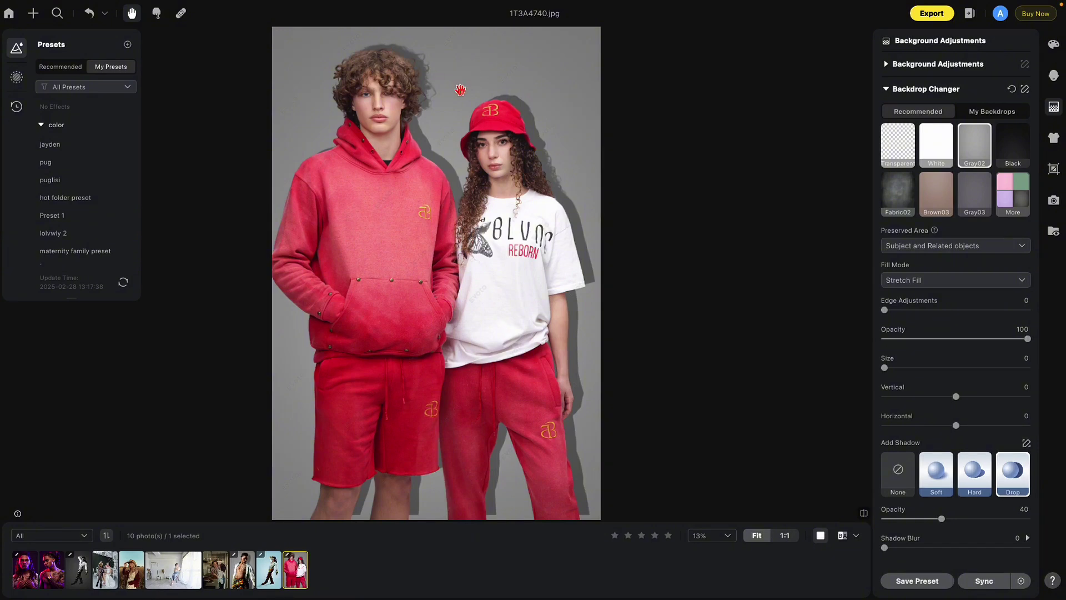
{"action": "left_click", "coordinate": [1027, 444]}
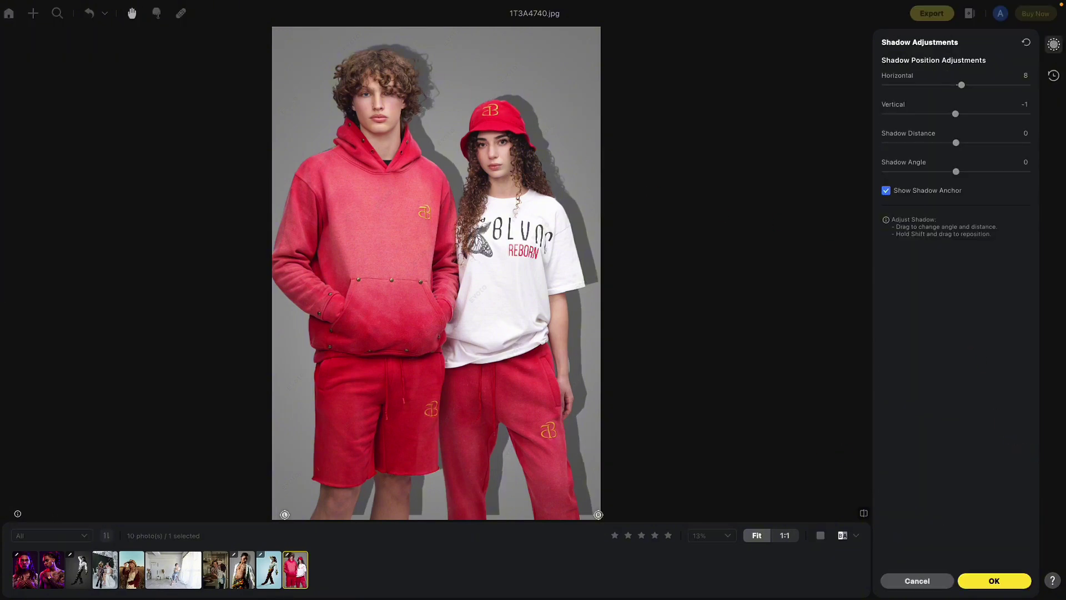
Step: Set the drop shadow's vertical offset to 5, apply it, and soften the blur to 42
{"action": "left_click", "coordinate": [957, 115]}
{"action": "mouse_move", "coordinate": [957, 116]}
{"action": "left_mouse_down"}
{"action": "mouse_move", "coordinate": [960, 87]}
{"action": "mouse_move", "coordinate": [961, 108]}
{"action": "left_mouse_up"}
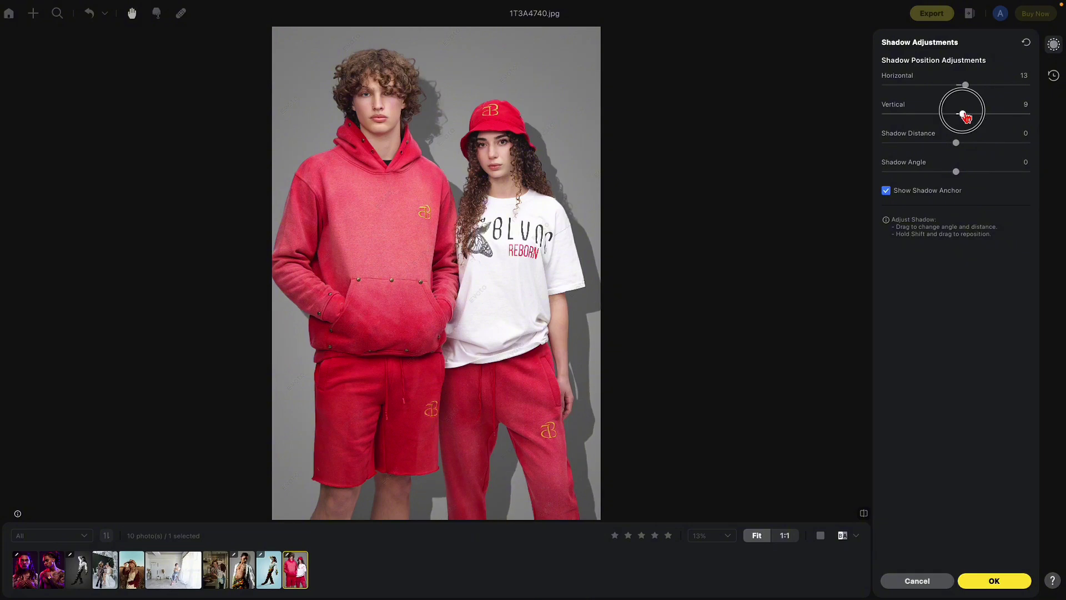
{"action": "left_click", "coordinate": [979, 590]}
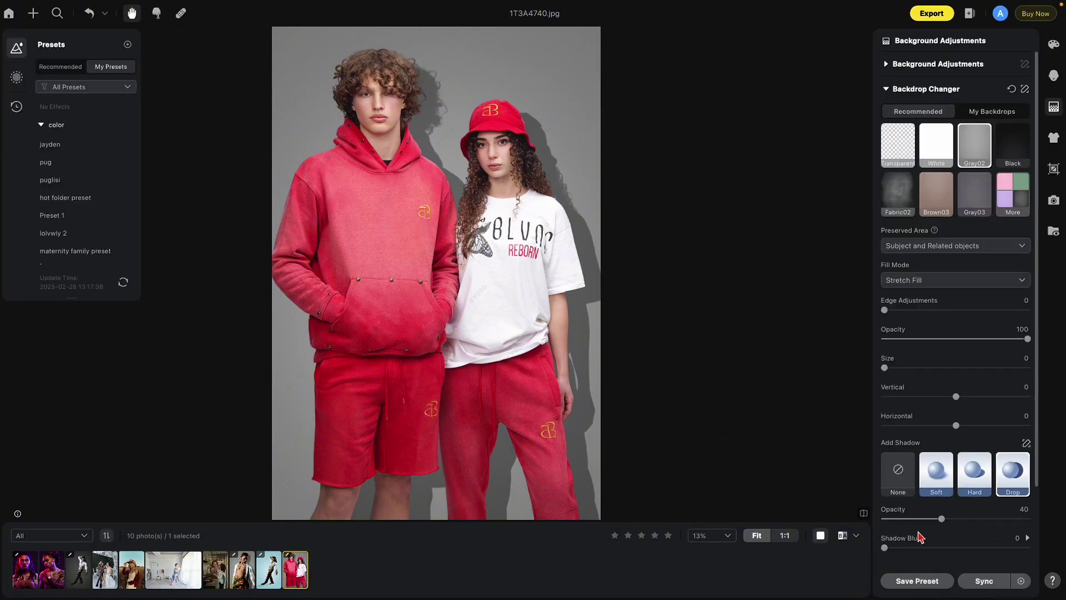
{"action": "left_click_drag", "start_coordinate": [885, 548], "coordinate": [945, 549]}
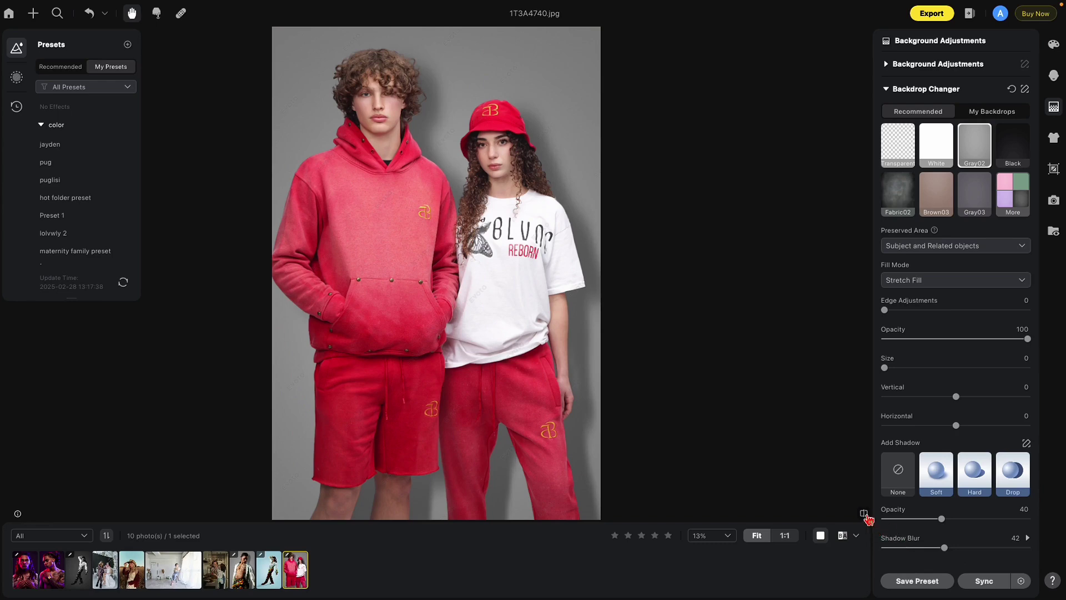